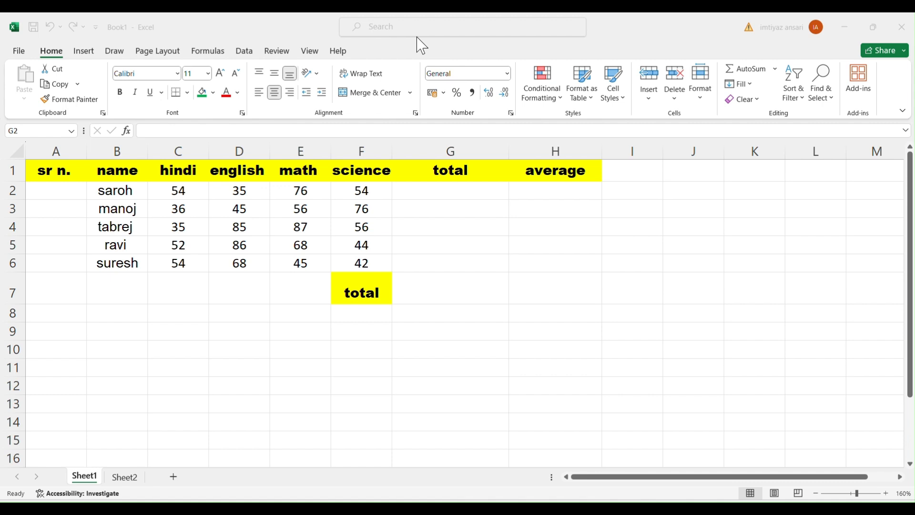
- Enter the serial numbers 1 and 2 in cells A2 and A3 of the sr n. column
click(42, 191)
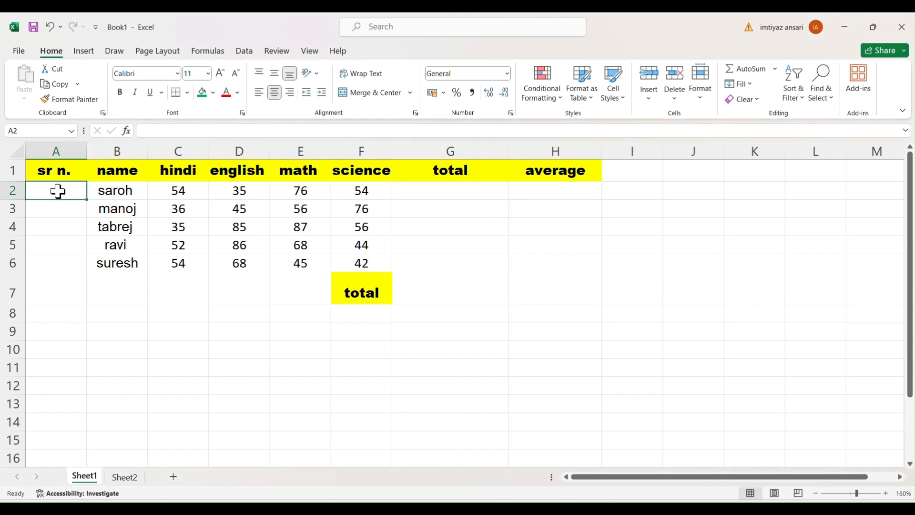
double_click(58, 191)
text(1)
click(60, 206)
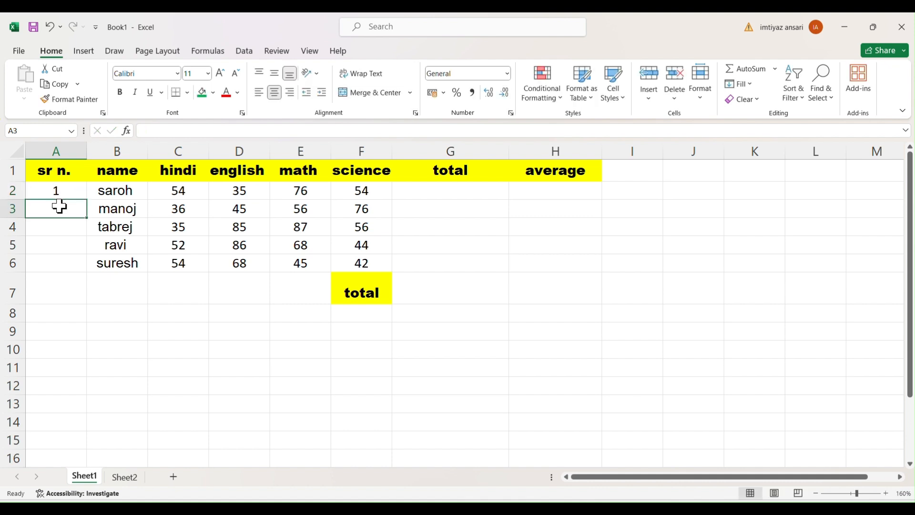
text(2)
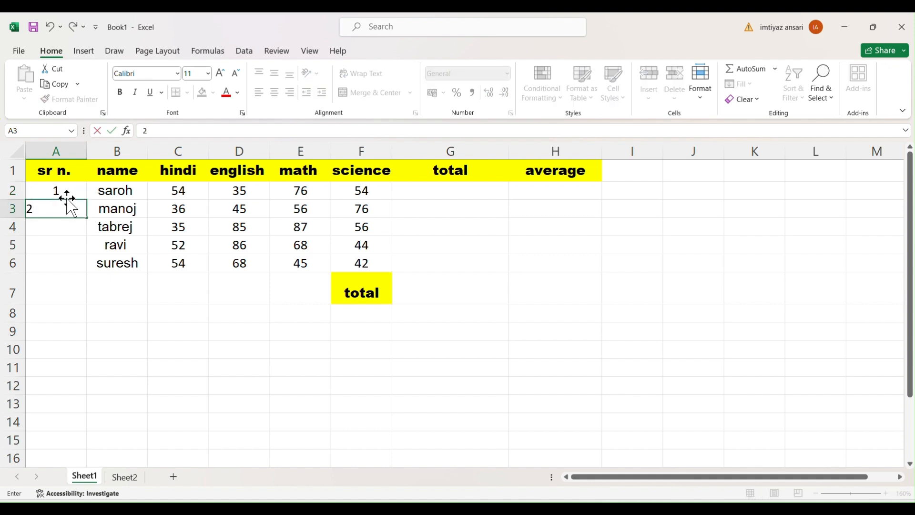
- Extend the serial number series from A2:A3 down to A6
click(61, 190)
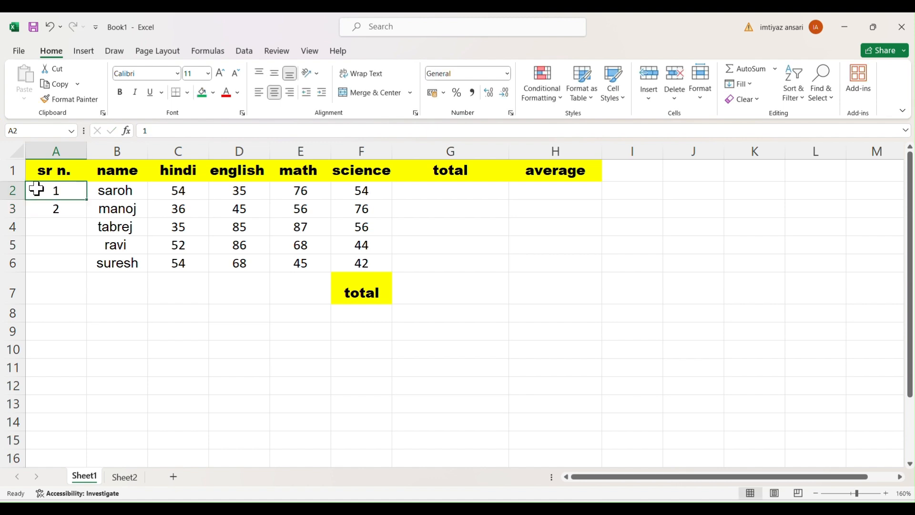
drag(50, 197, 60, 208)
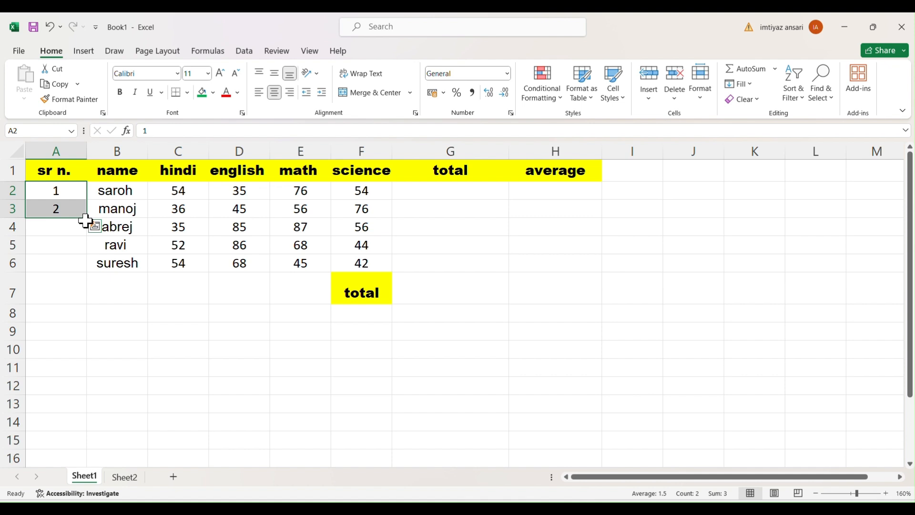
drag(86, 219, 82, 262)
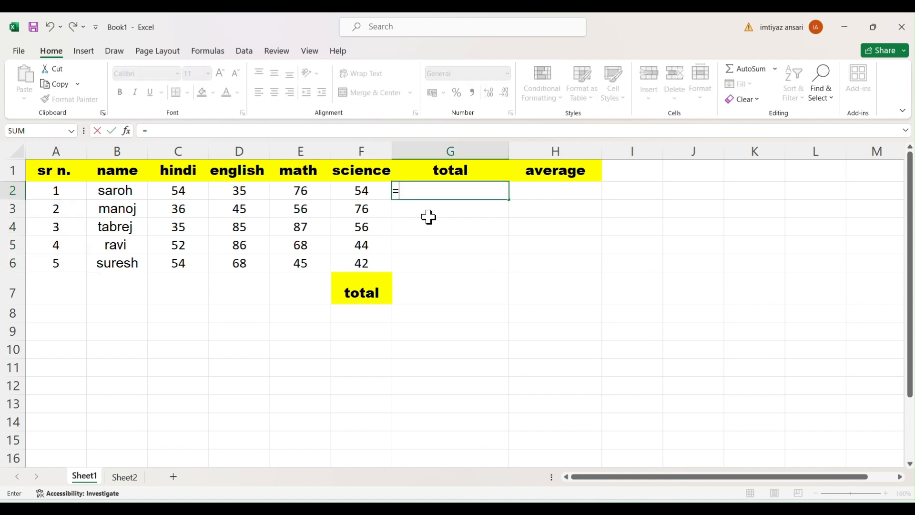
- Total the first student's marks in G2 with =SUM(C2,D2,E2,F2) and fill the formula down to G6
key(BackSpace)
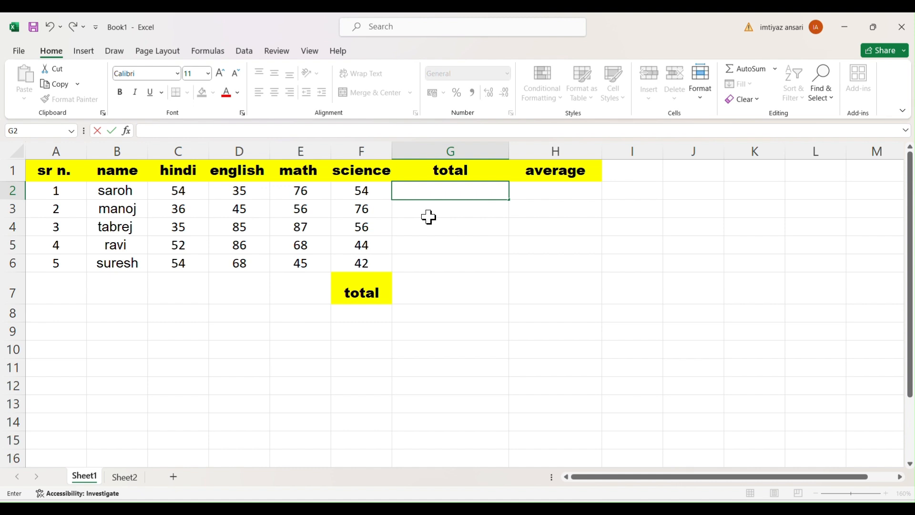
text(=)
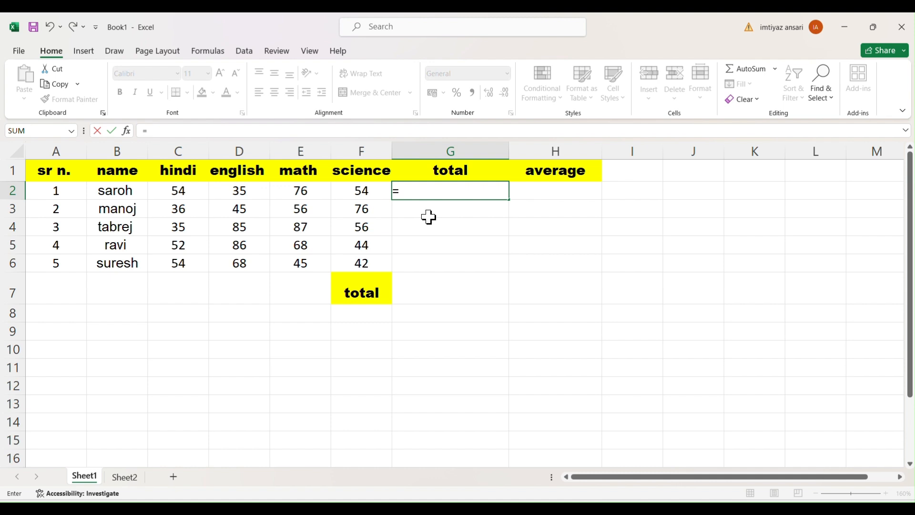
text(s)
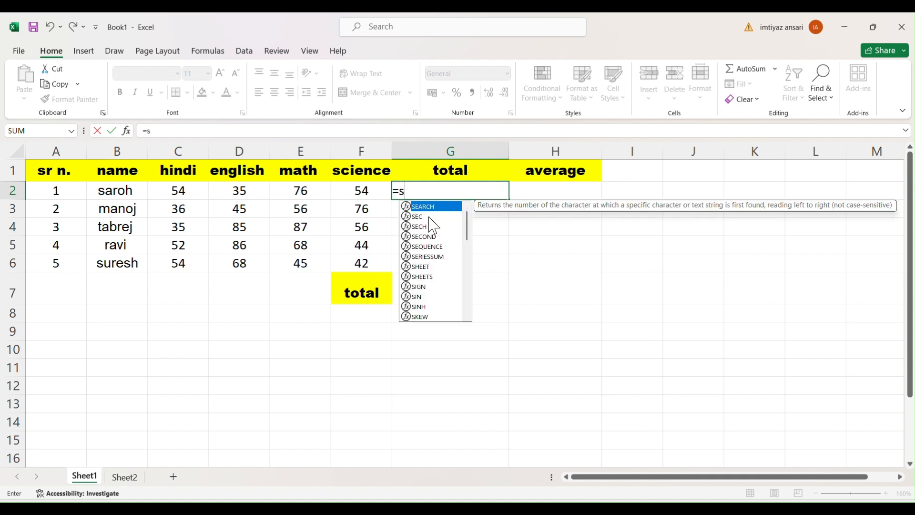
text(um)
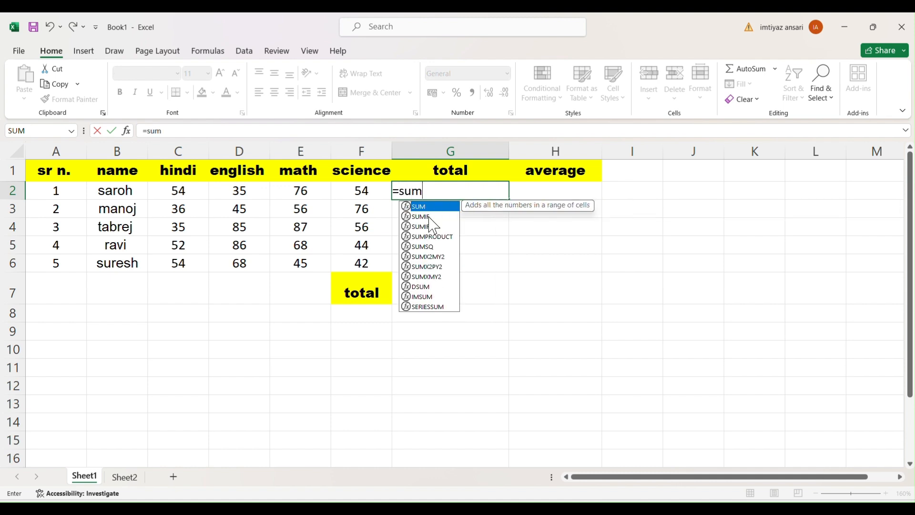
text(()
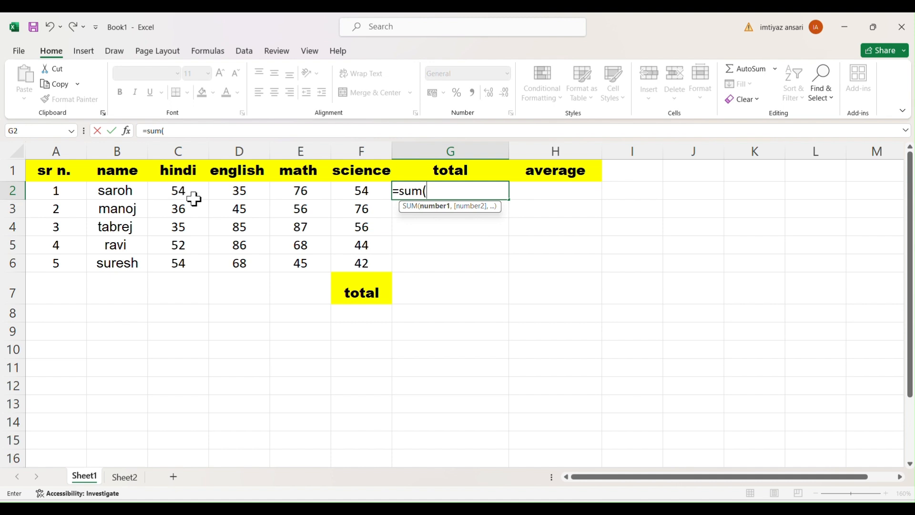
click(178, 190)
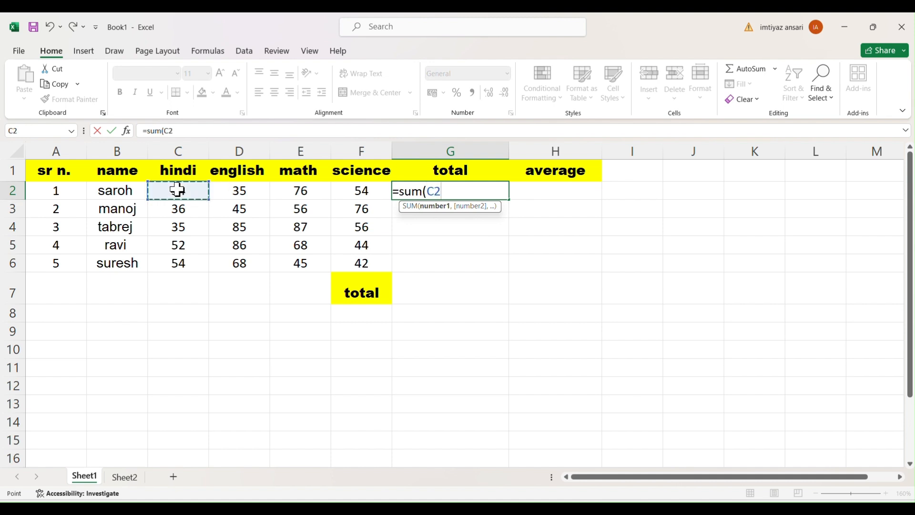
text(,)
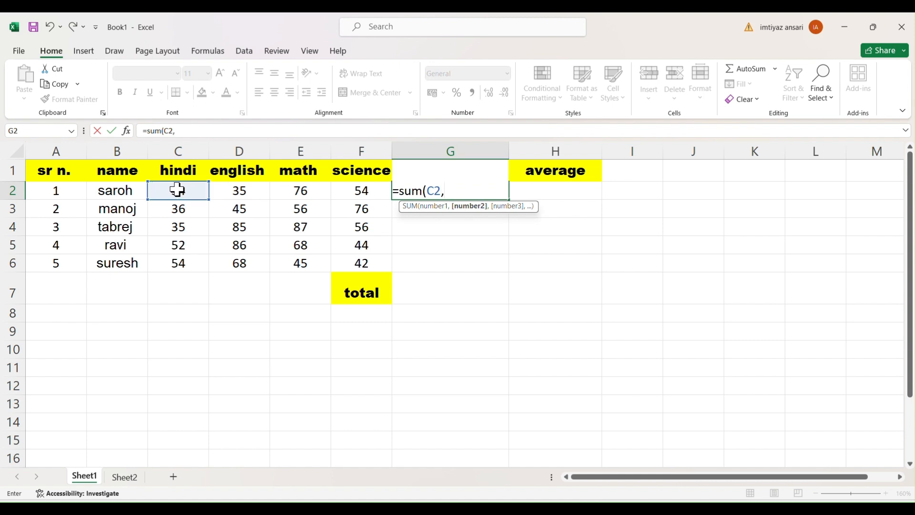
click(239, 192)
text(,)
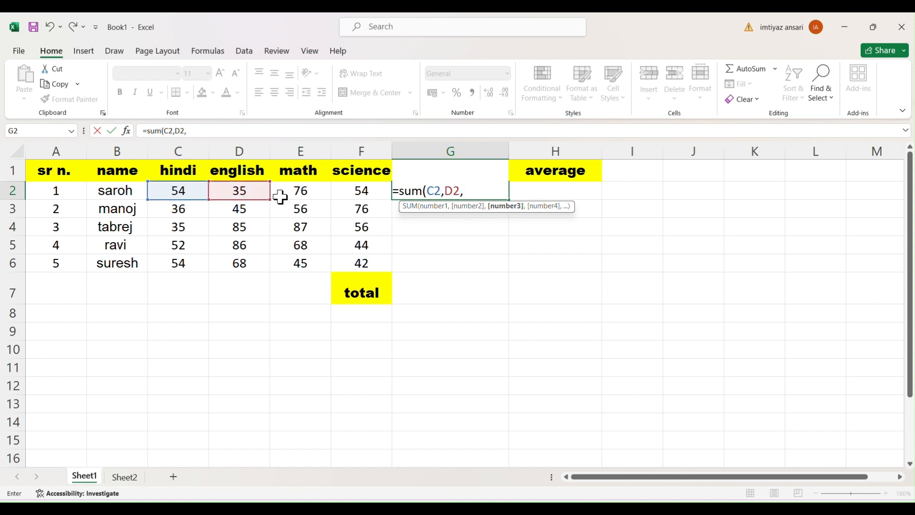
click(300, 194)
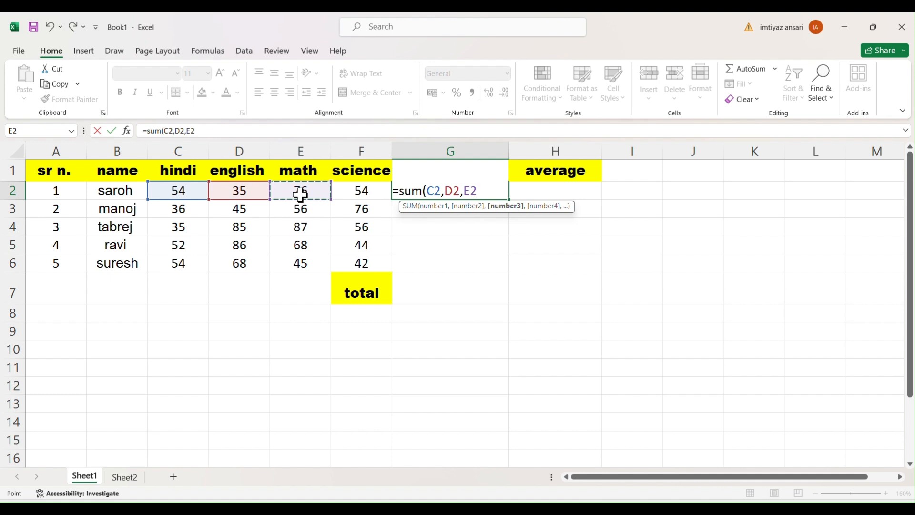
text(,)
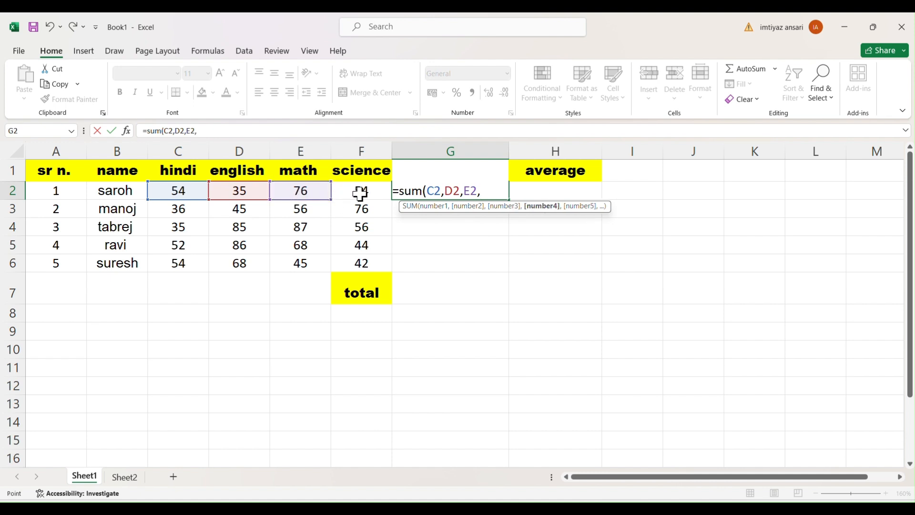
click(361, 193)
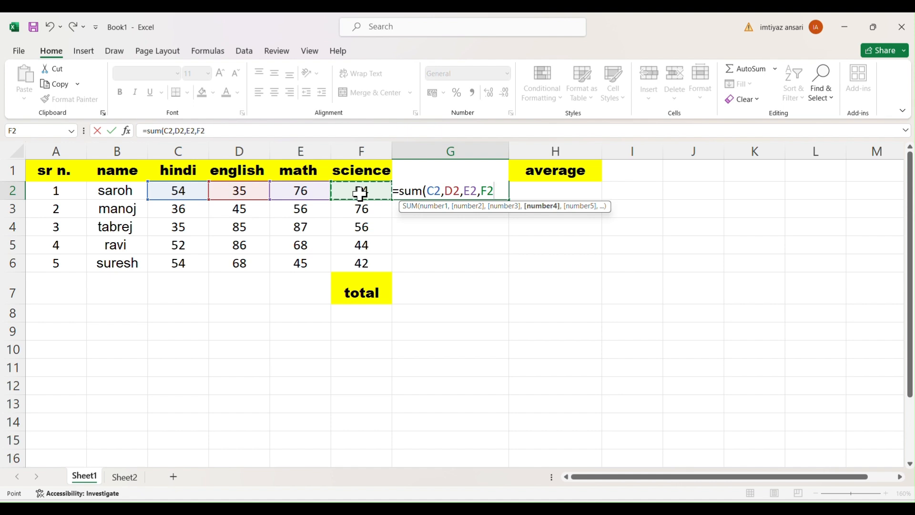
text())
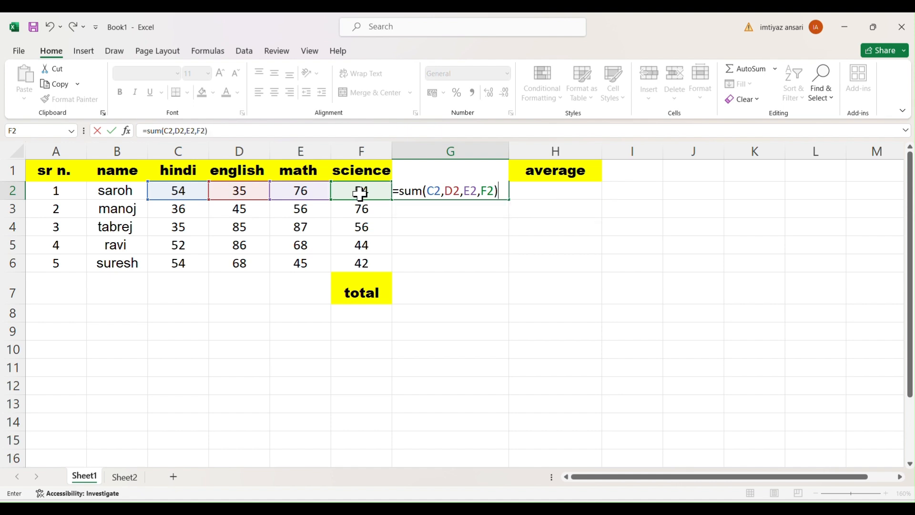
key(Return)
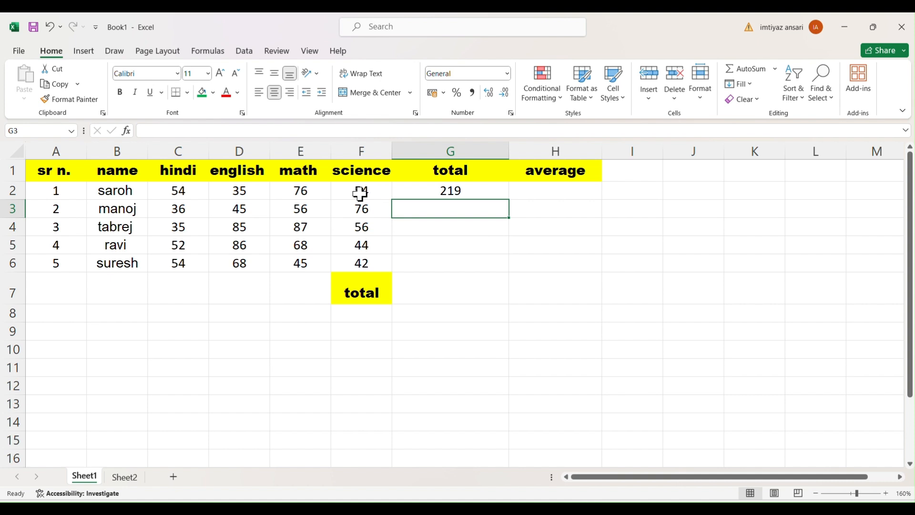
click(448, 191)
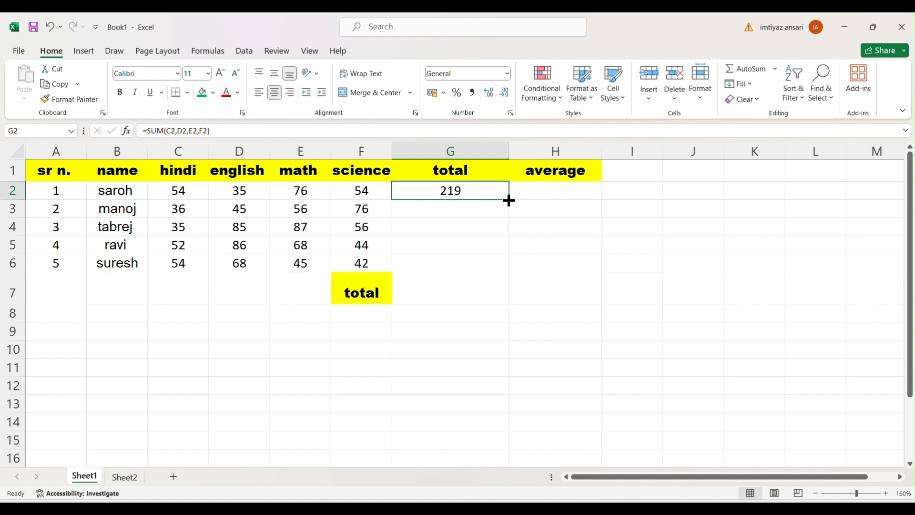
drag(509, 200, 507, 267)
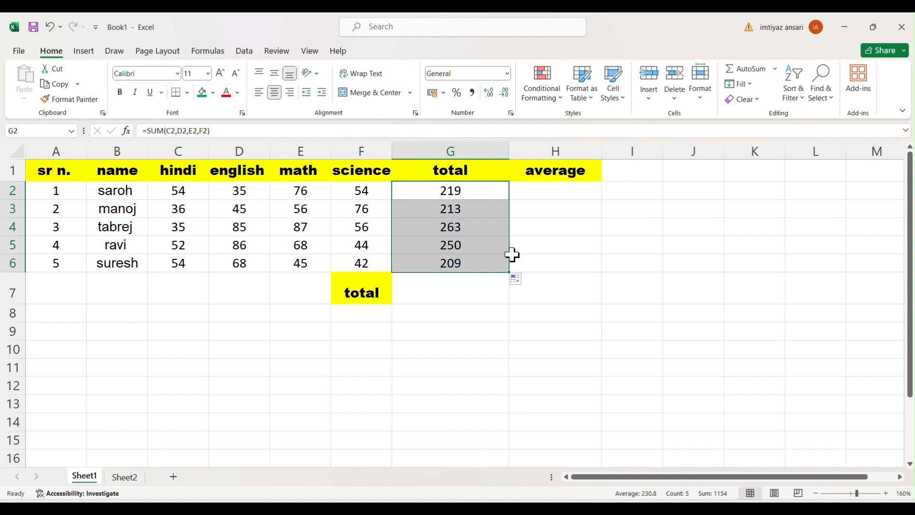
- Calculate the grand total of the students' totals in G7 with =SUM(G2,G3,G4,G5,G6)
click(420, 284)
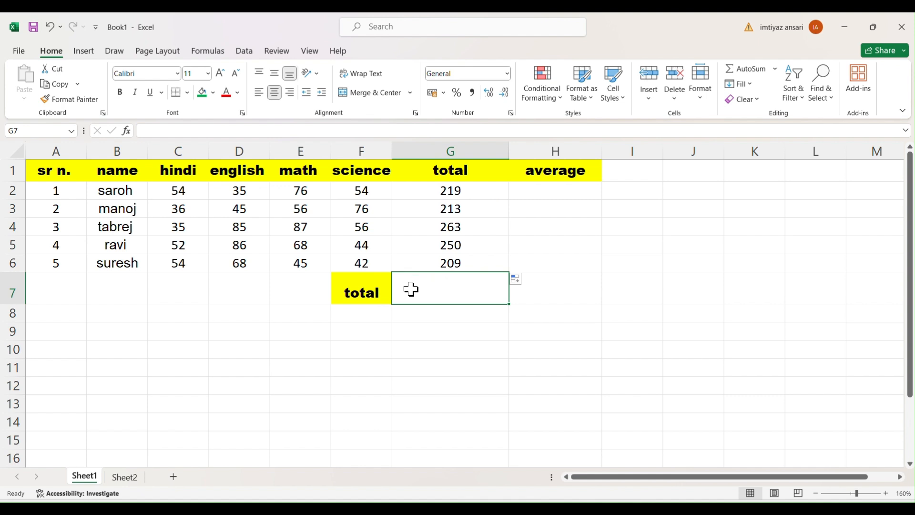
text(=)
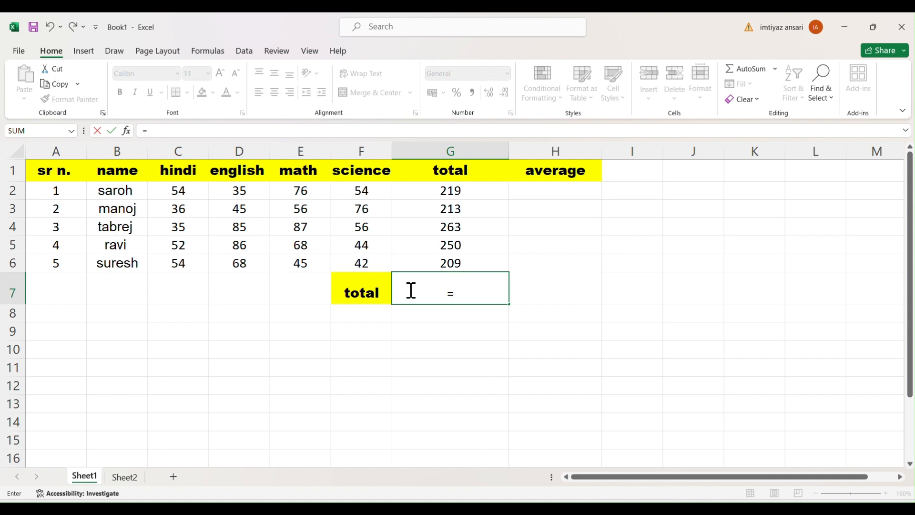
text(sum)
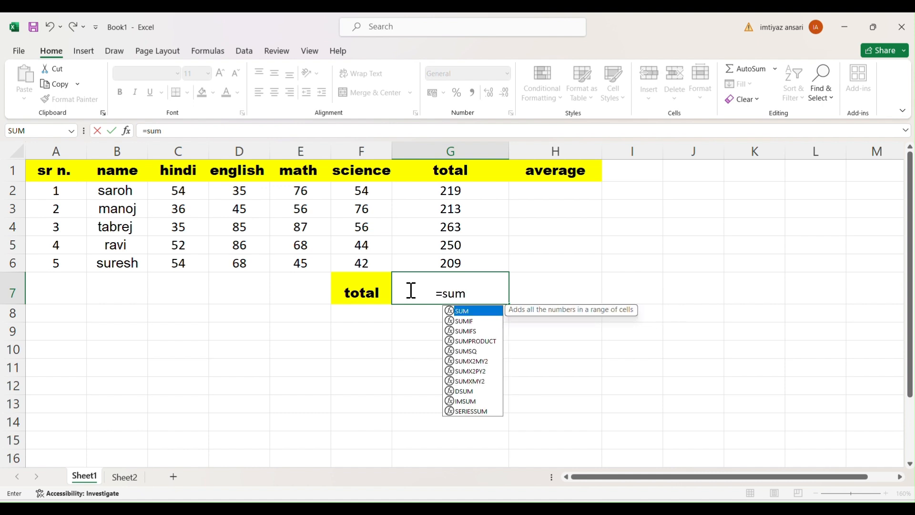
text(()
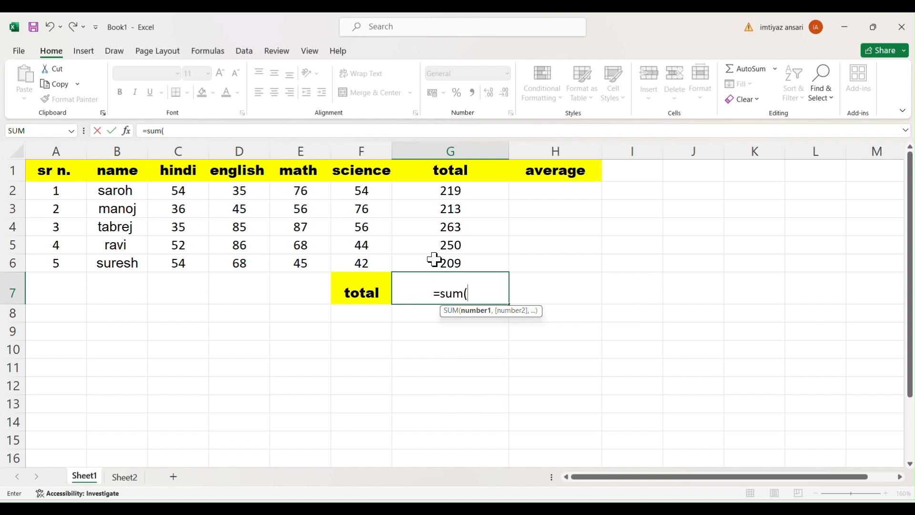
click(435, 191)
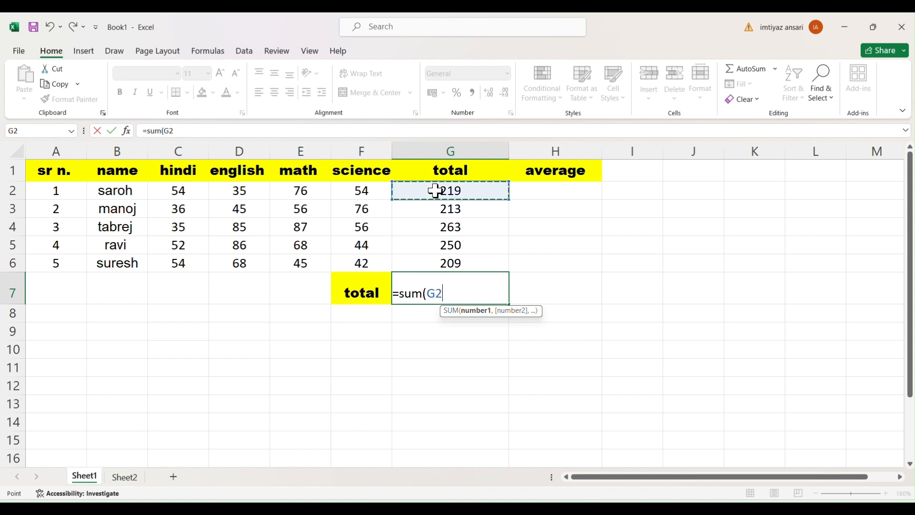
text(,)
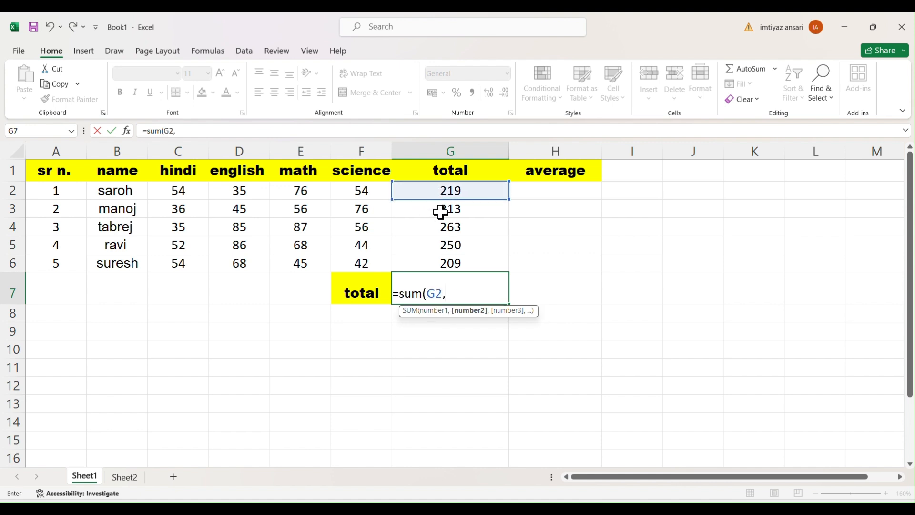
click(441, 212)
text(,)
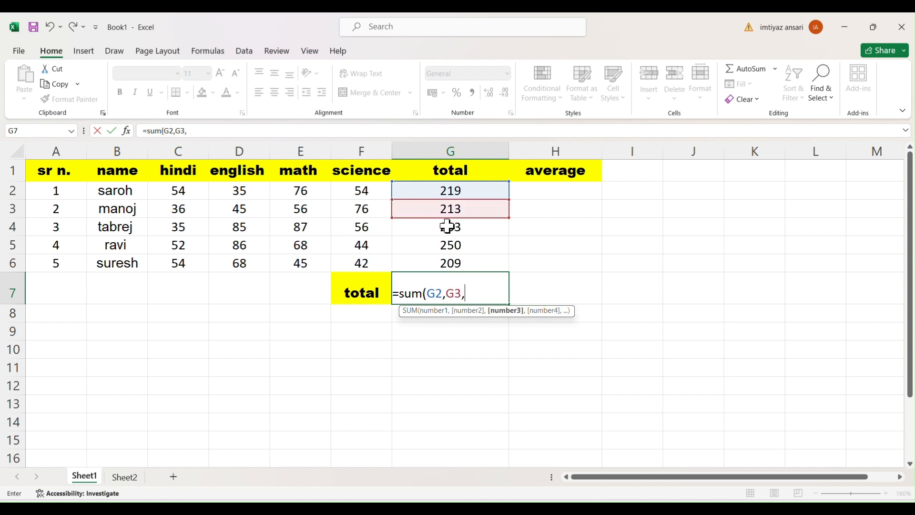
click(447, 225)
text(,)
click(450, 244)
text(,)
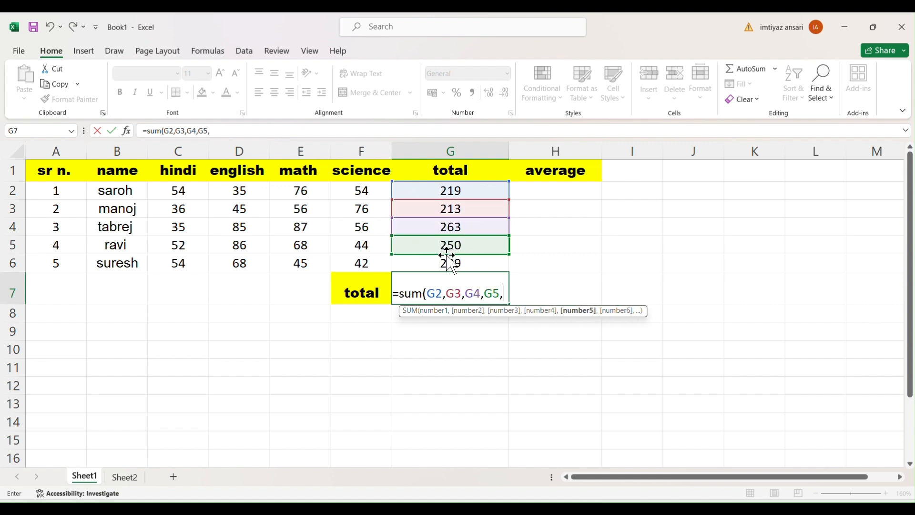
click(445, 261)
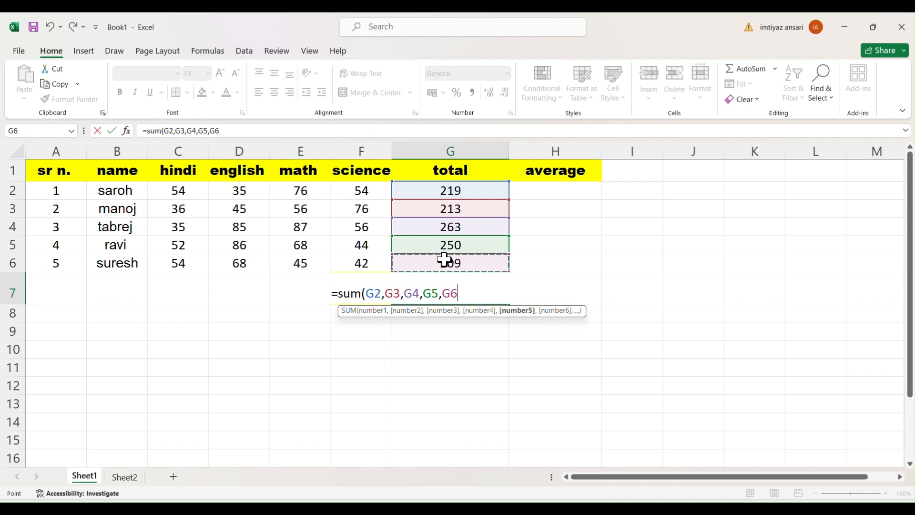
text())
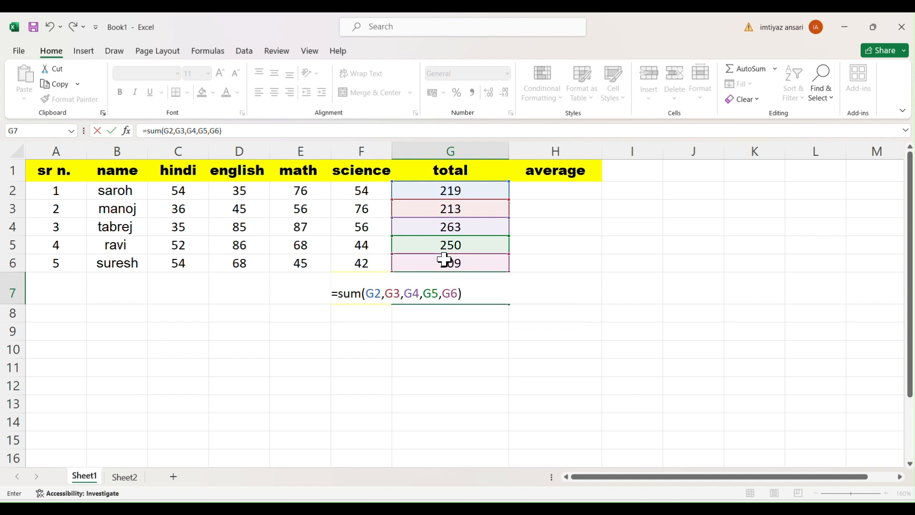
key(Return)
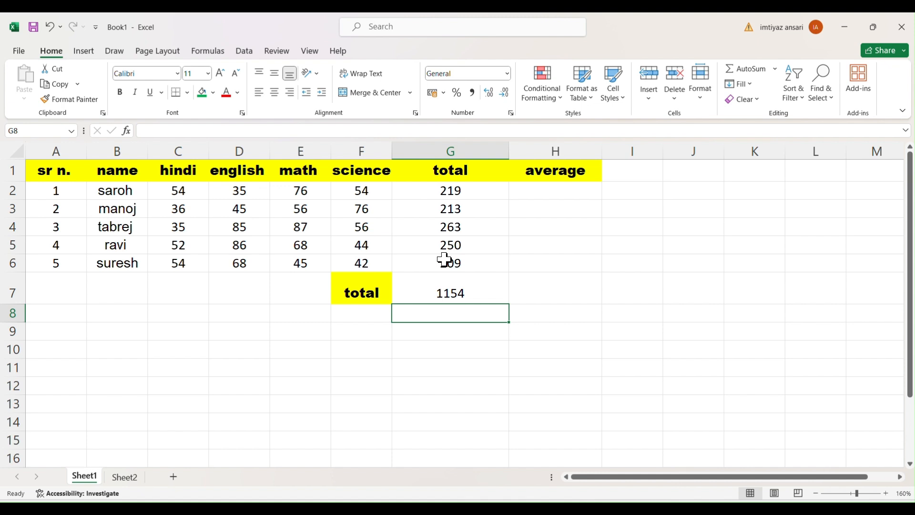
- Calculate the first student's average mark in H2 with =AVERAGE(C2:F2)
click(526, 191)
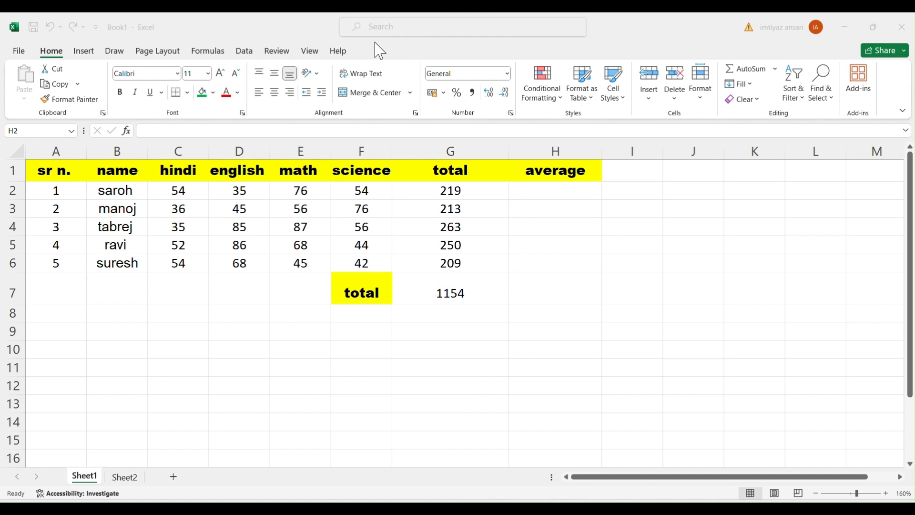
click(546, 189)
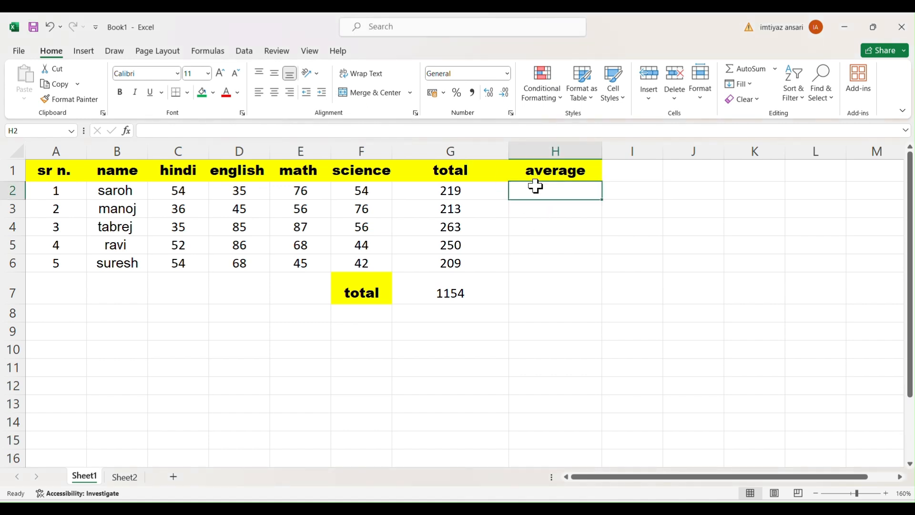
text(=)
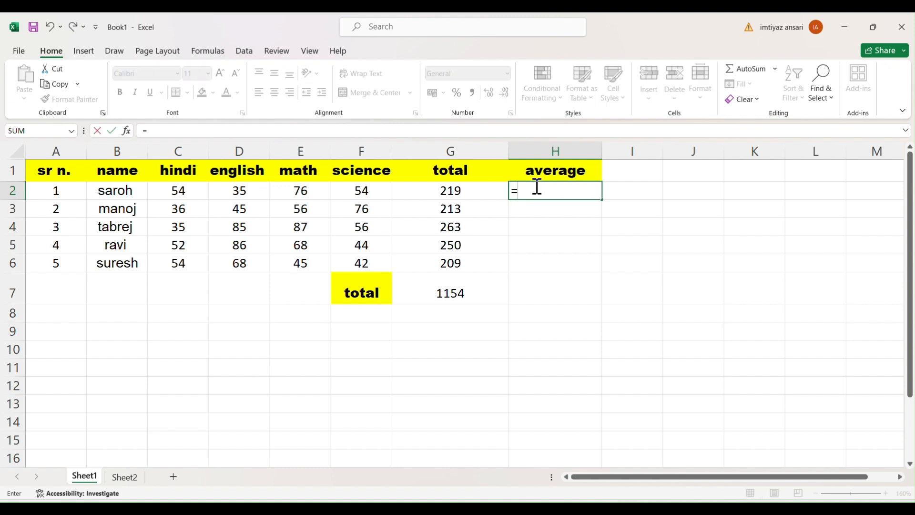
text(av)
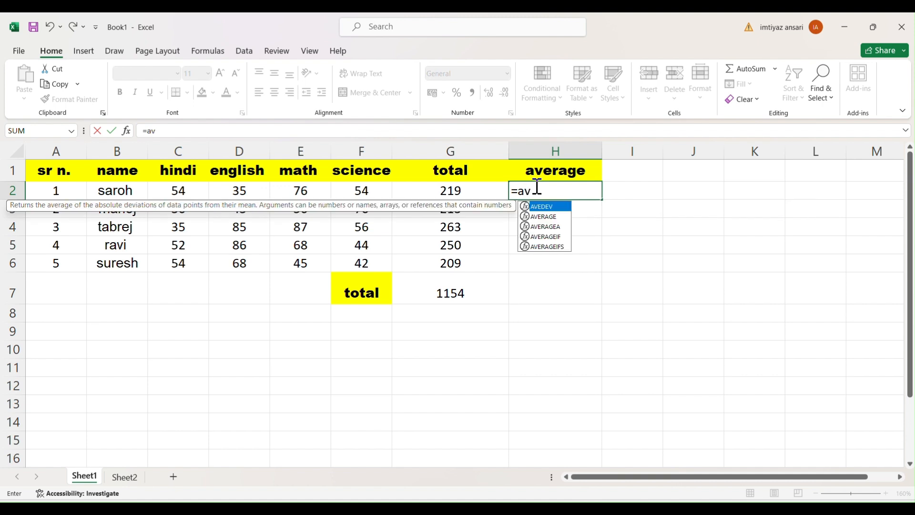
text(erage)
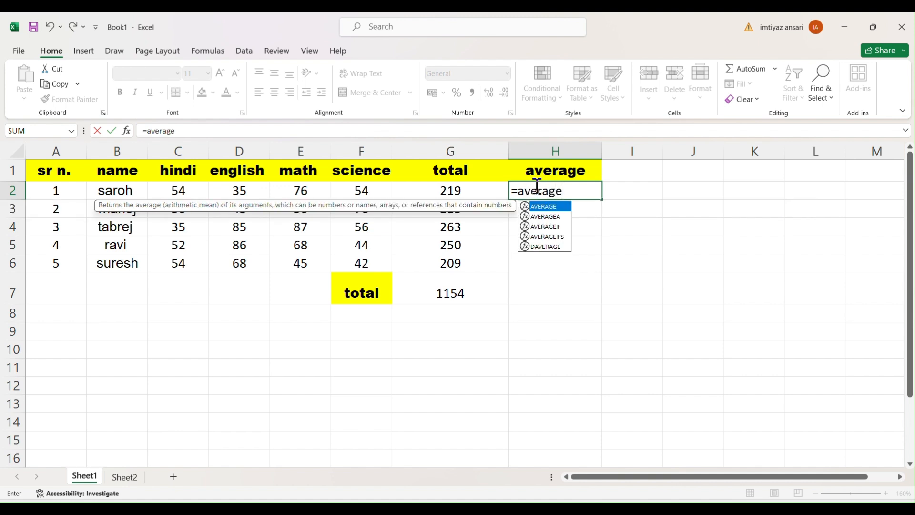
text(()
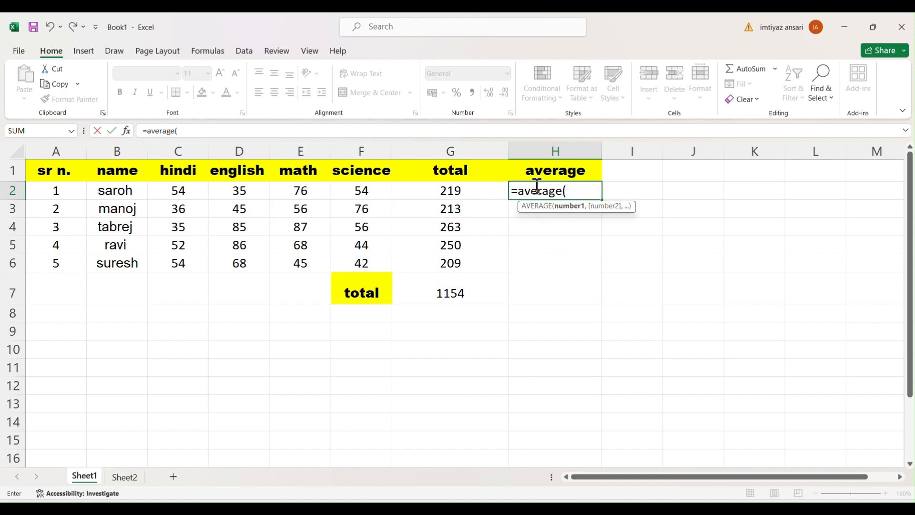
click(164, 193)
drag(164, 193, 346, 195)
drag(346, 194, 349, 192)
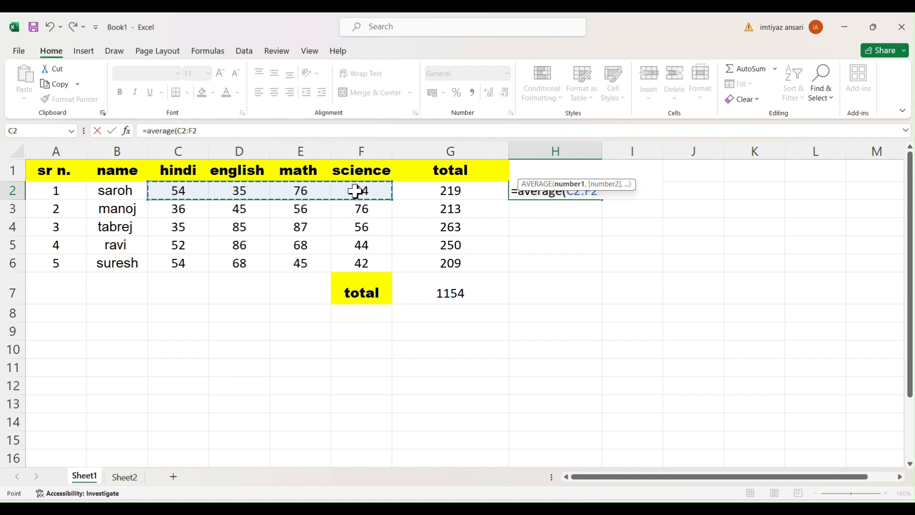
text())
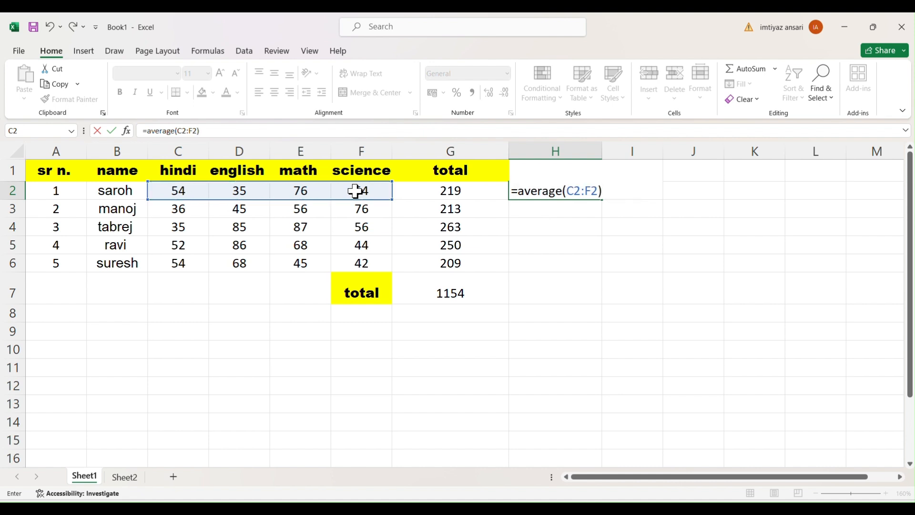
key(Return)
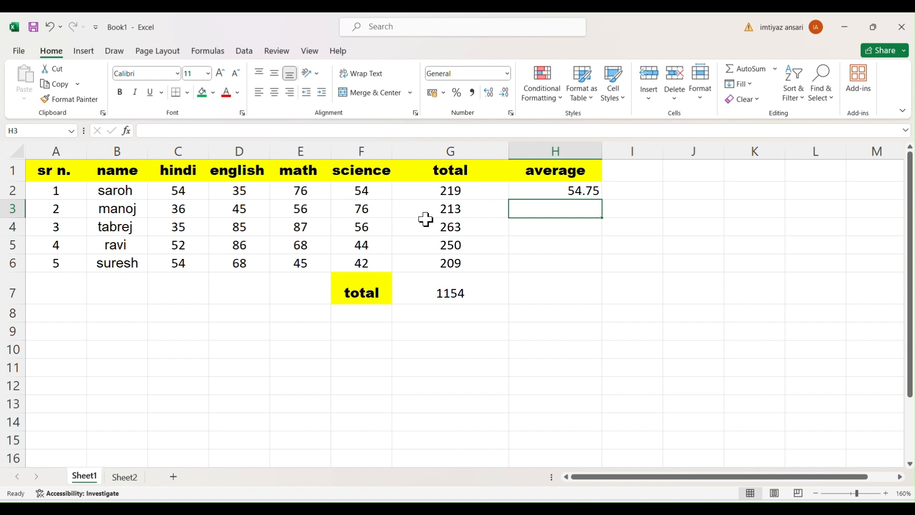
- Fill the average formula from H2 down to H6 for the remaining students
click(531, 190)
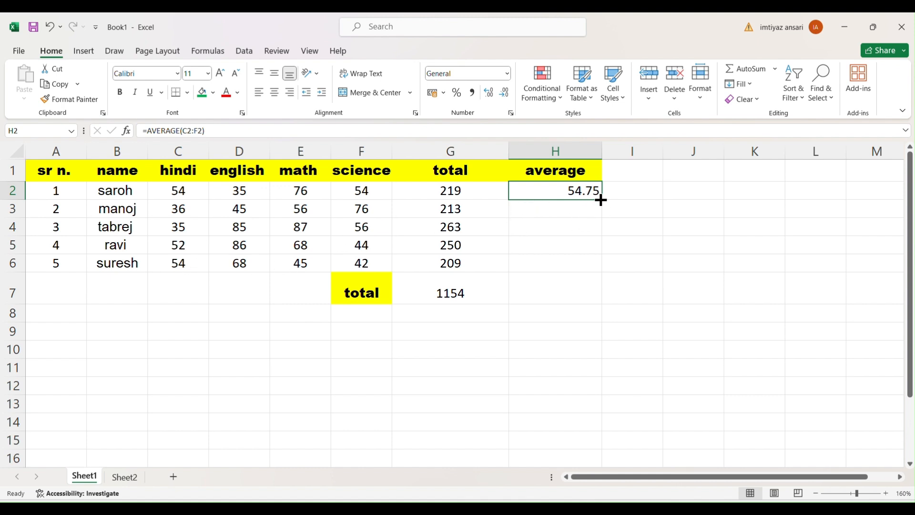
drag(602, 200, 599, 268)
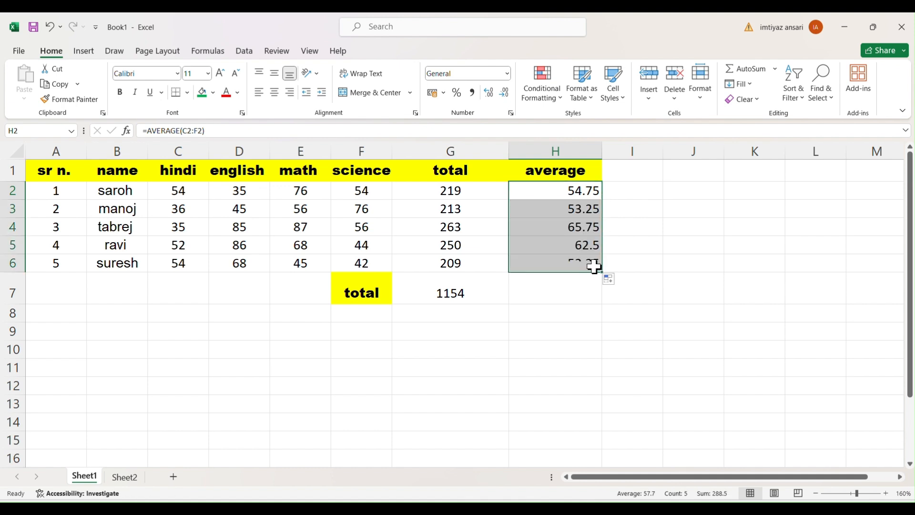
click(391, 356)
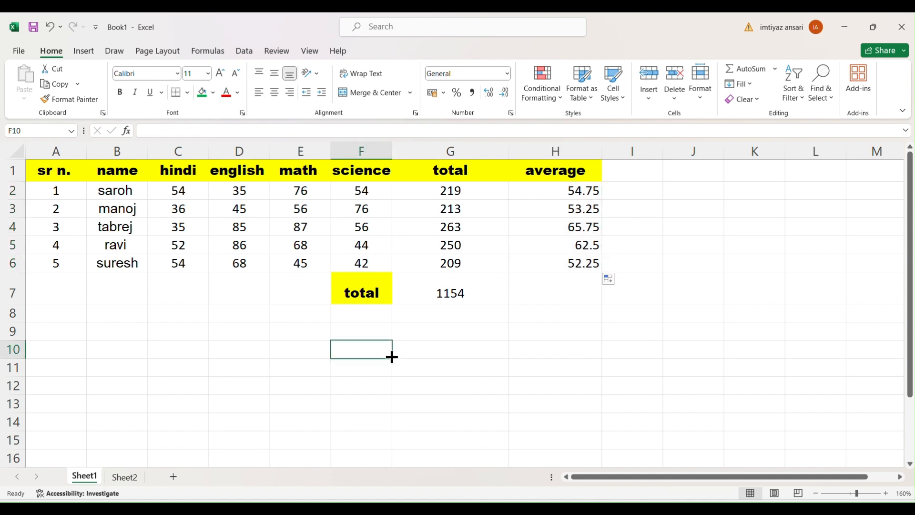